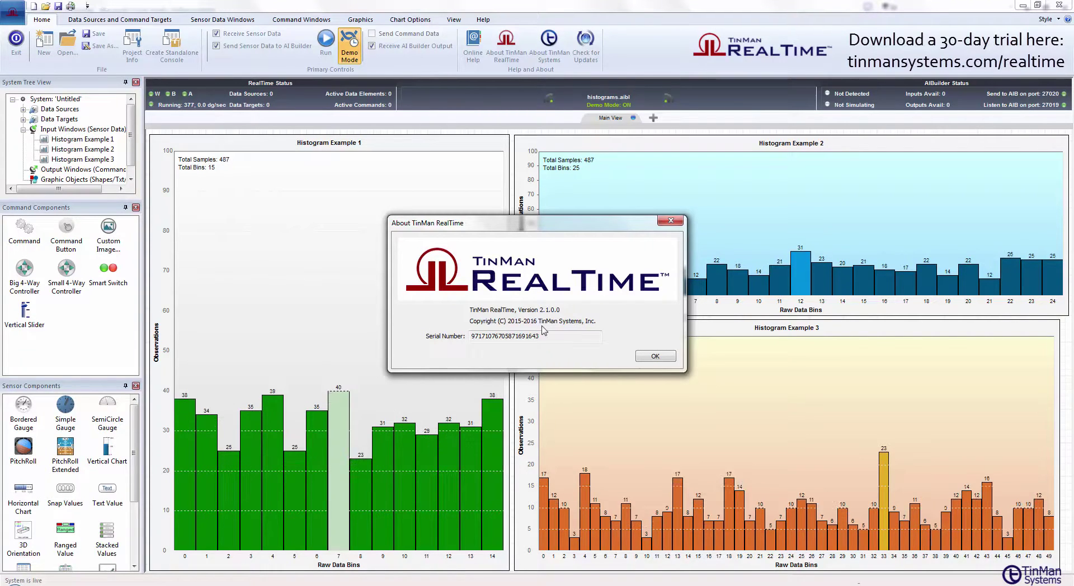
# Dismiss the About TinMan RealTime box to reveal the three live histogram charts
pyautogui.click(655, 356)
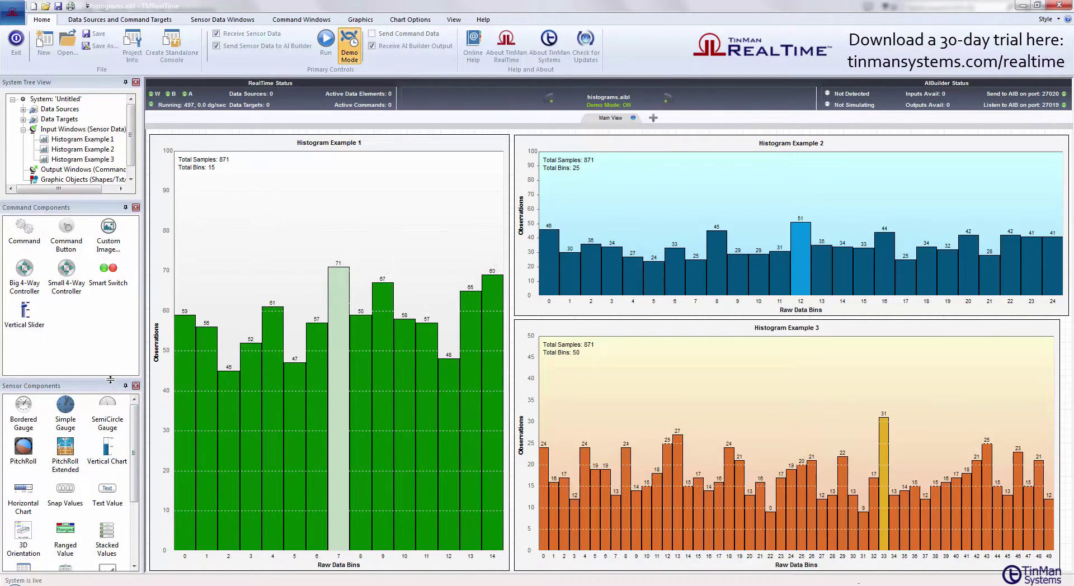
# Enlarge the Sensor Components list, pick Line Chart, Column Chart and Histogram, and shift Histogram Example 2 right
pyautogui.moveTo(110, 380); pyautogui.dragTo(111, 329)
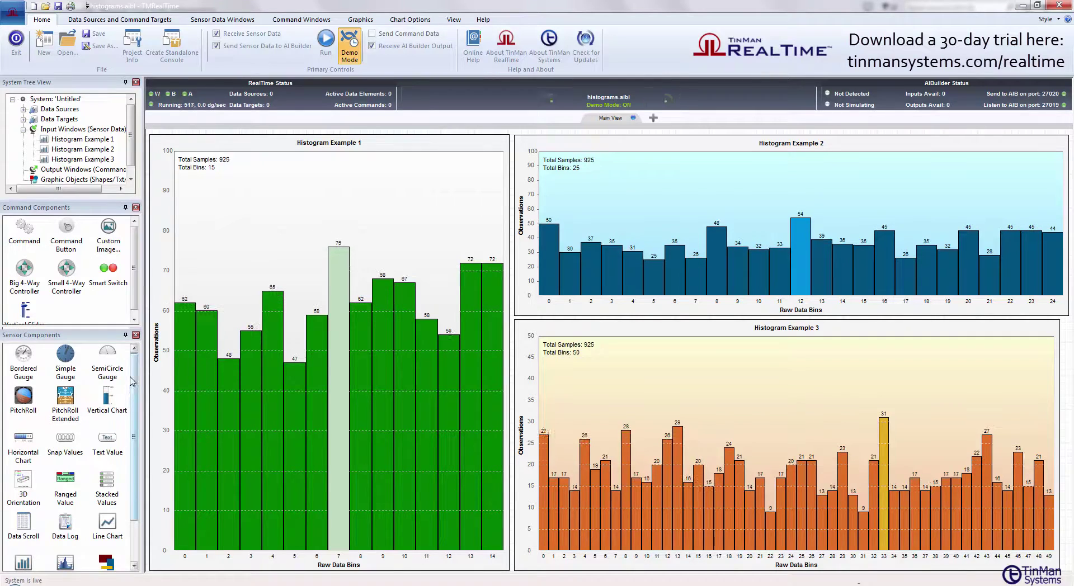
pyautogui.scroll(-2, 132, 381)
pyautogui.click(112, 476)
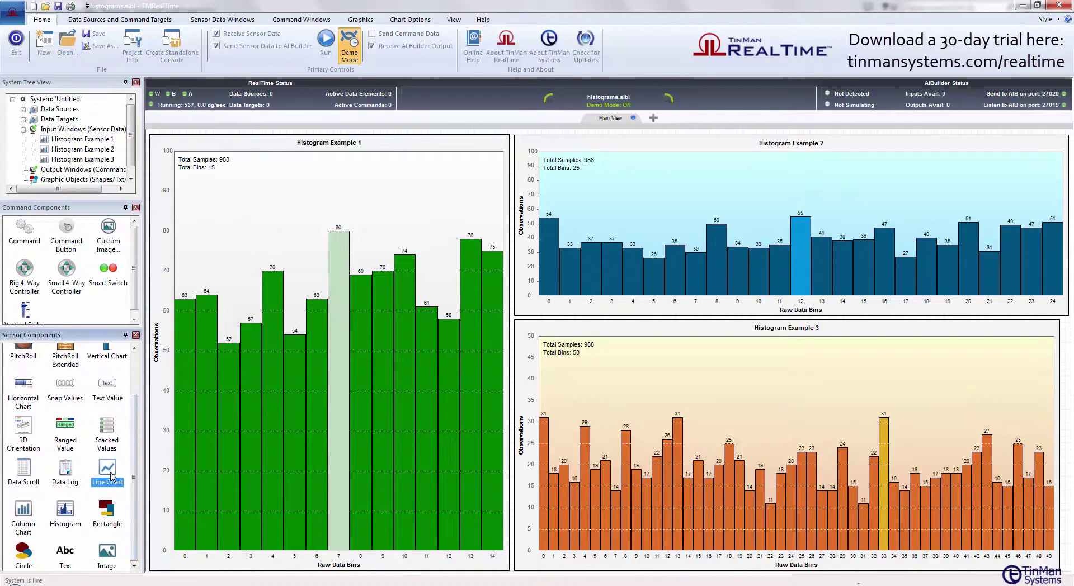
pyautogui.click(22, 509)
pyautogui.click(65, 509)
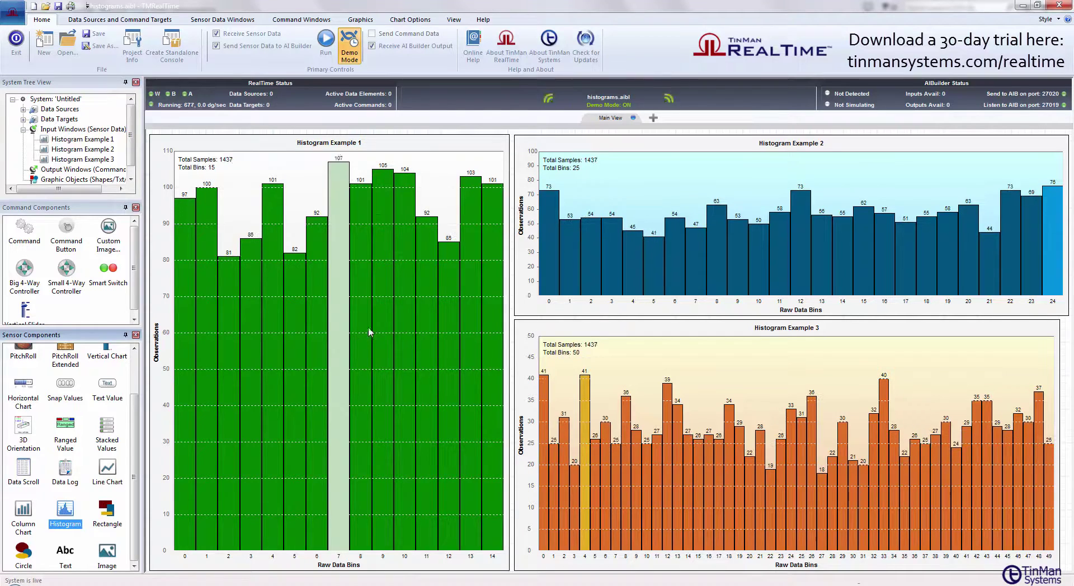
pyautogui.moveTo(745, 225)
pyautogui.mouseDown()
pyautogui.moveTo(778, 207)
pyautogui.moveTo(763, 228)
pyautogui.mouseUp()
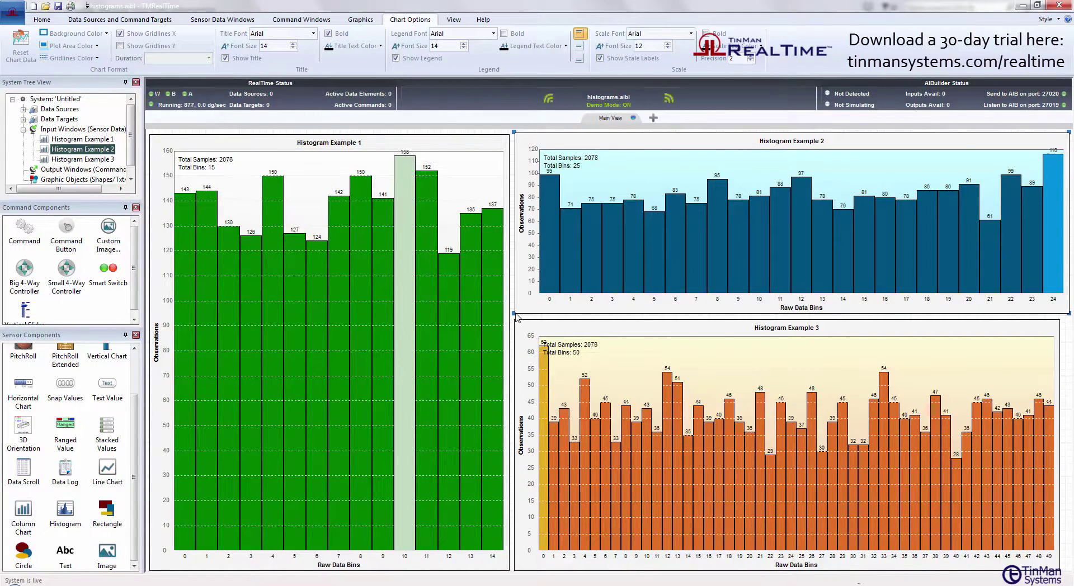
# Resize Histogram Example 2 wider toward the right, then add an empty New View 2 tab
pyautogui.moveTo(514, 315); pyautogui.dragTo(665, 235)
pyautogui.moveTo(760, 305); pyautogui.dragTo(1059, 311)
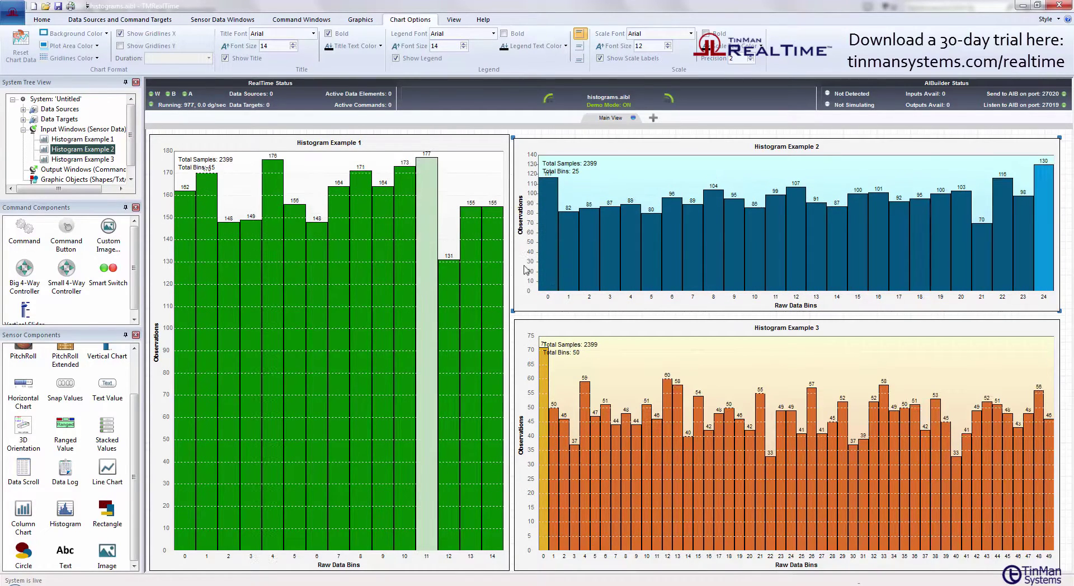
pyautogui.click(119, 19)
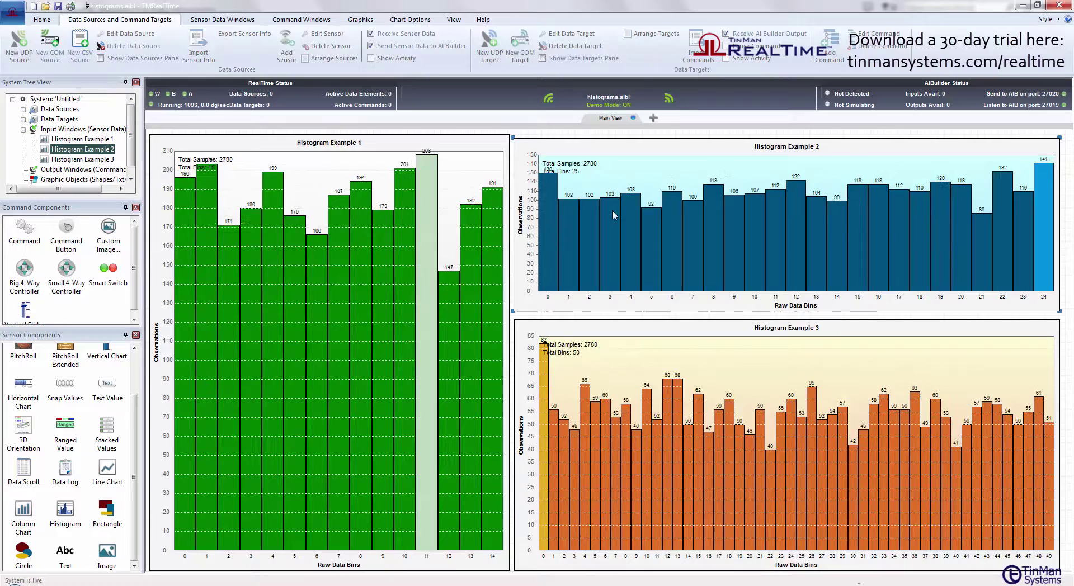
pyautogui.moveTo(612, 210); pyautogui.dragTo(612, 207)
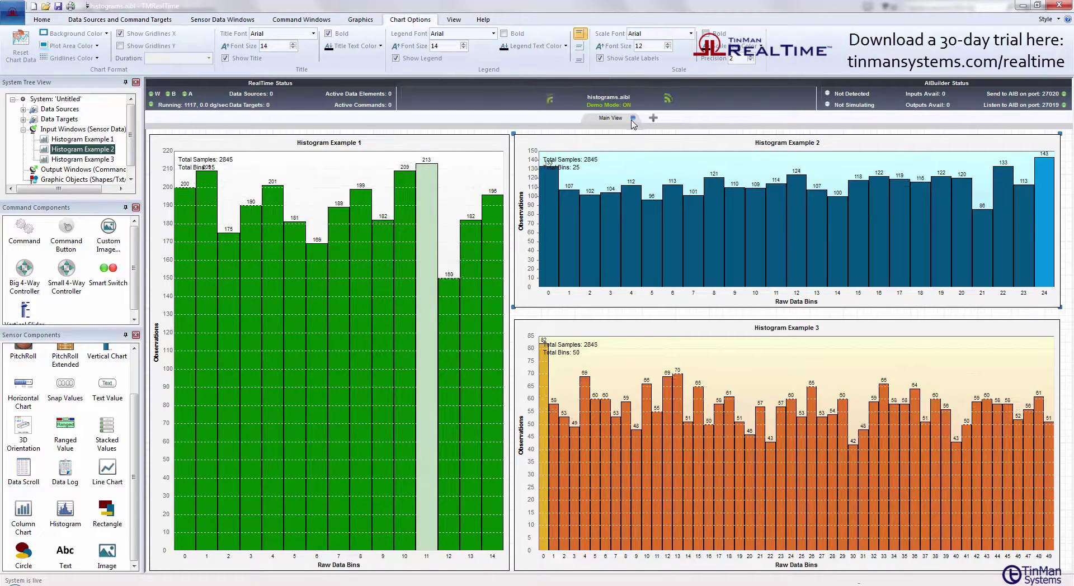
pyautogui.click(653, 117)
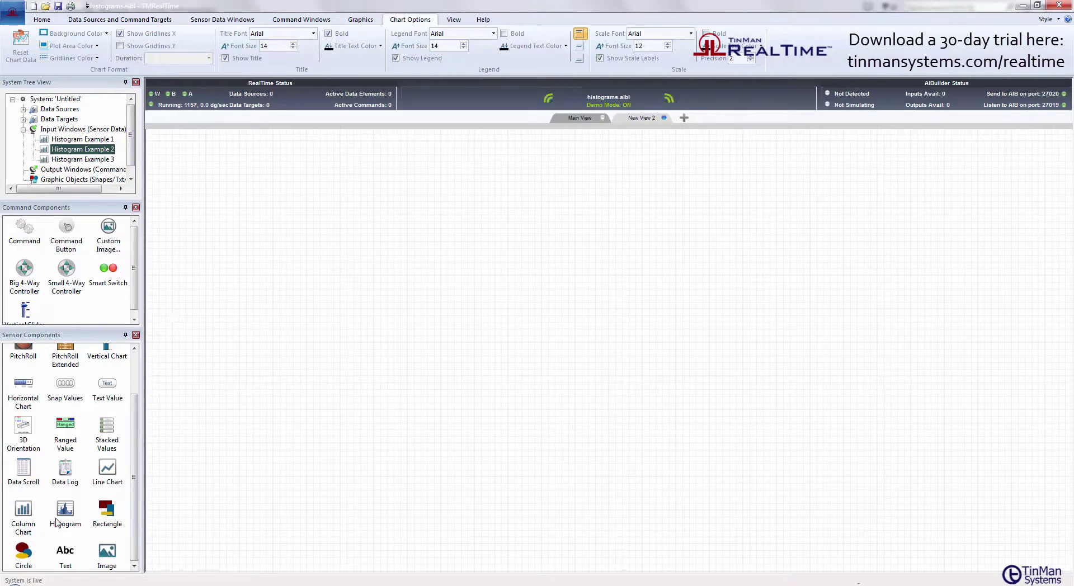
# Place three Histogram charts (15005, 28651, 25530) on the new view's canvas
pyautogui.moveTo(63, 518); pyautogui.dragTo(352, 304)
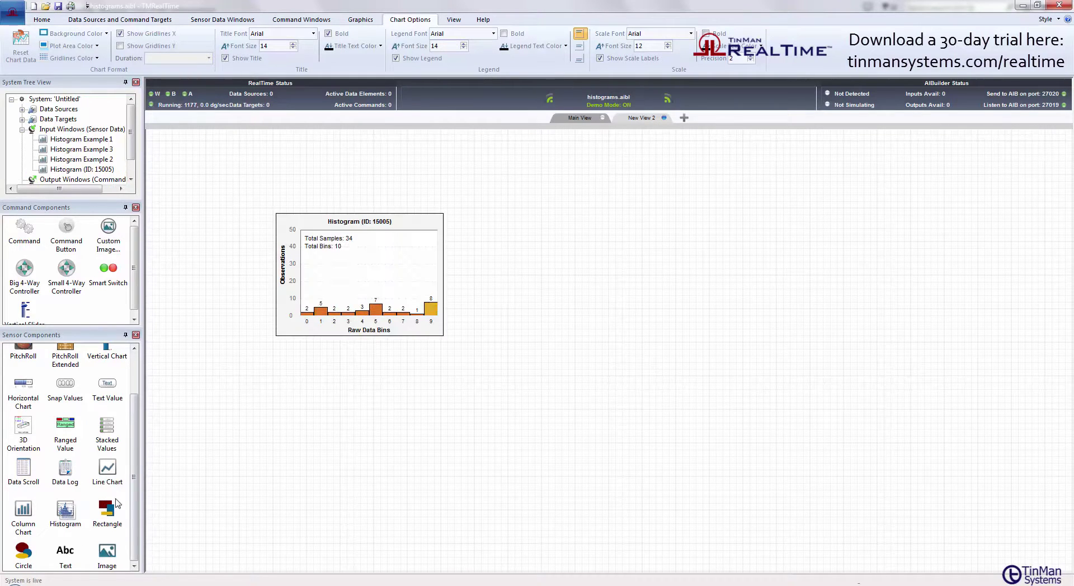
pyautogui.moveTo(64, 510); pyautogui.dragTo(506, 323)
pyautogui.moveTo(65, 510); pyautogui.dragTo(614, 209)
# Reposition histogram 28651, enlarge histogram 25530, and pause the live data
pyautogui.moveTo(507, 357); pyautogui.dragTo(574, 457)
pyautogui.moveTo(603, 263); pyautogui.dragTo(693, 237)
pyautogui.moveTo(791, 305); pyautogui.dragTo(1057, 436)
pyautogui.moveTo(660, 235); pyautogui.dragTo(592, 211)
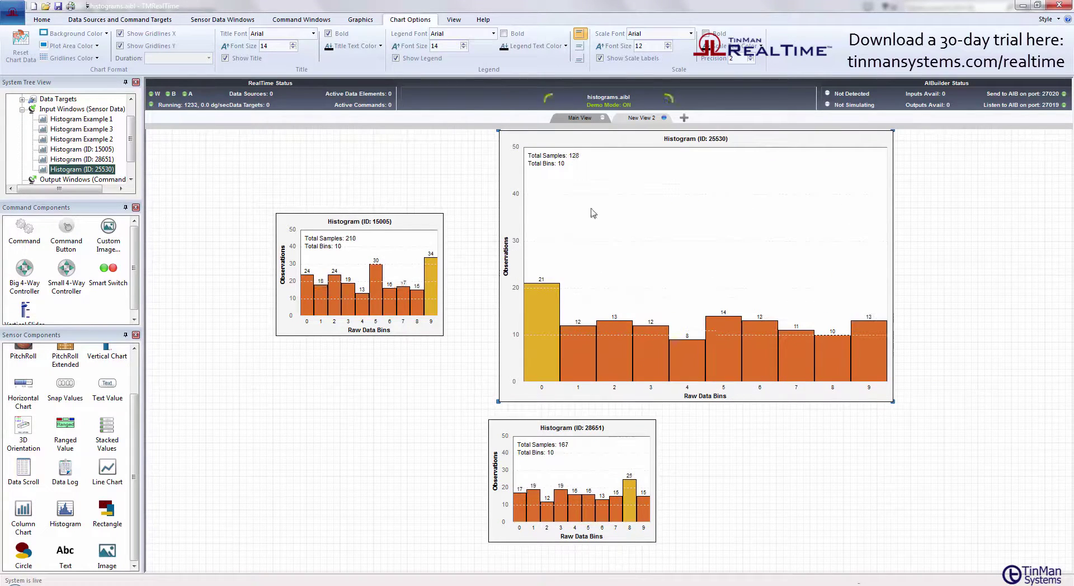
pyautogui.click(552, 103)
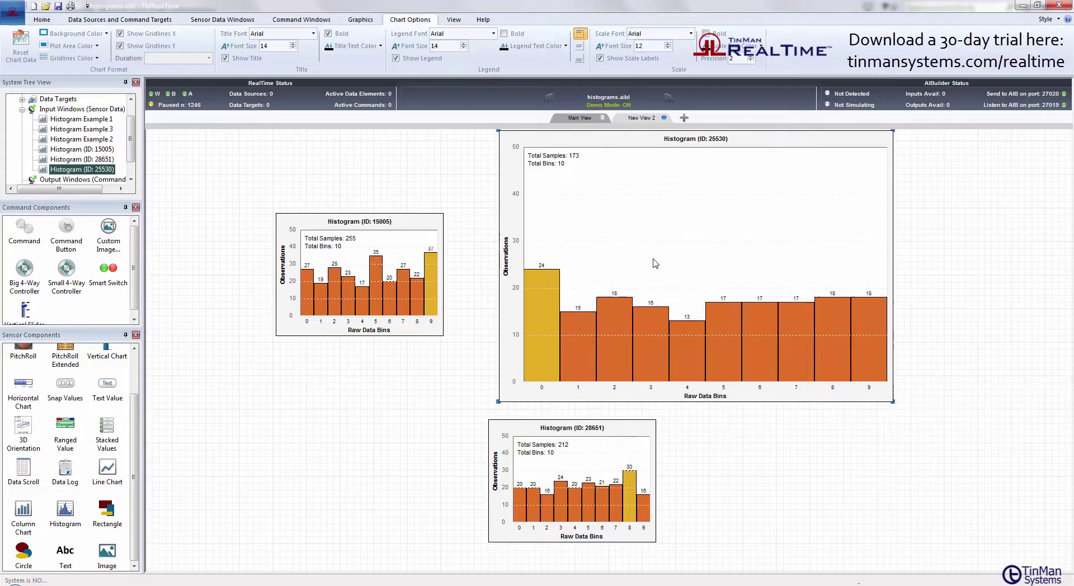
pyautogui.doubleClick(663, 289)
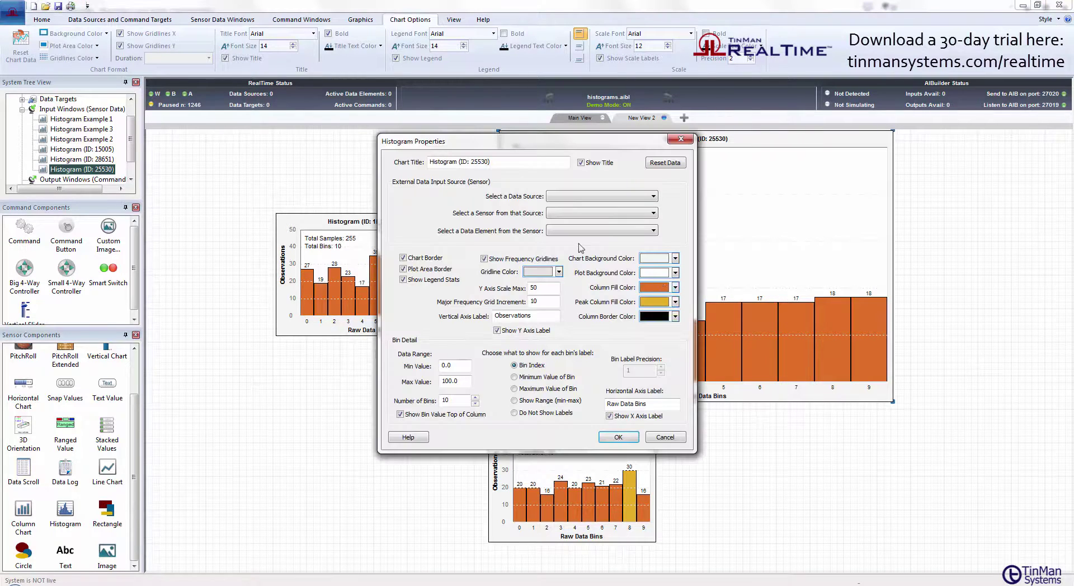
pyautogui.moveTo(570, 148); pyautogui.dragTo(514, 167)
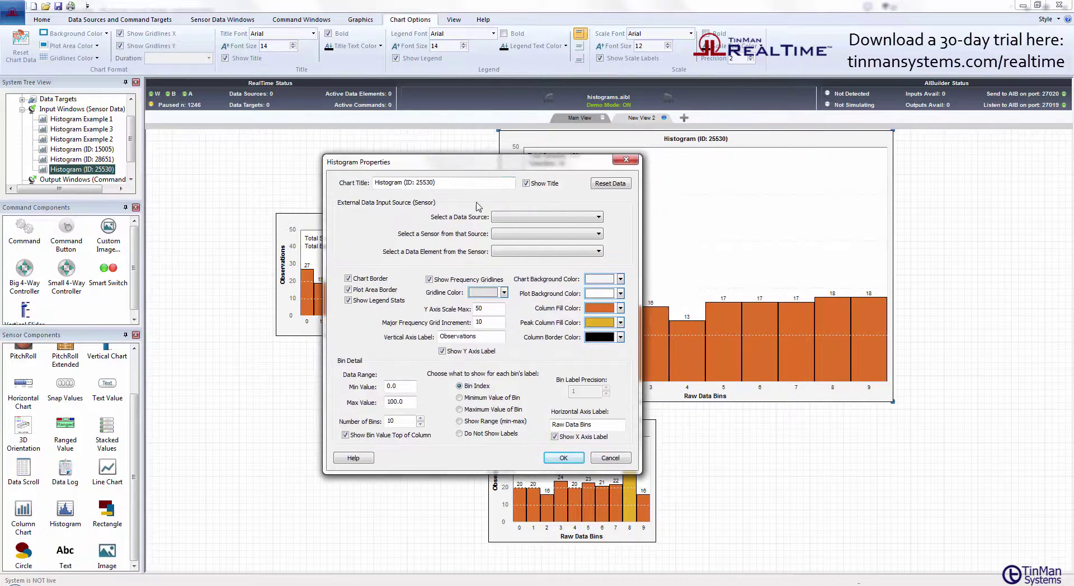
pyautogui.click(609, 459)
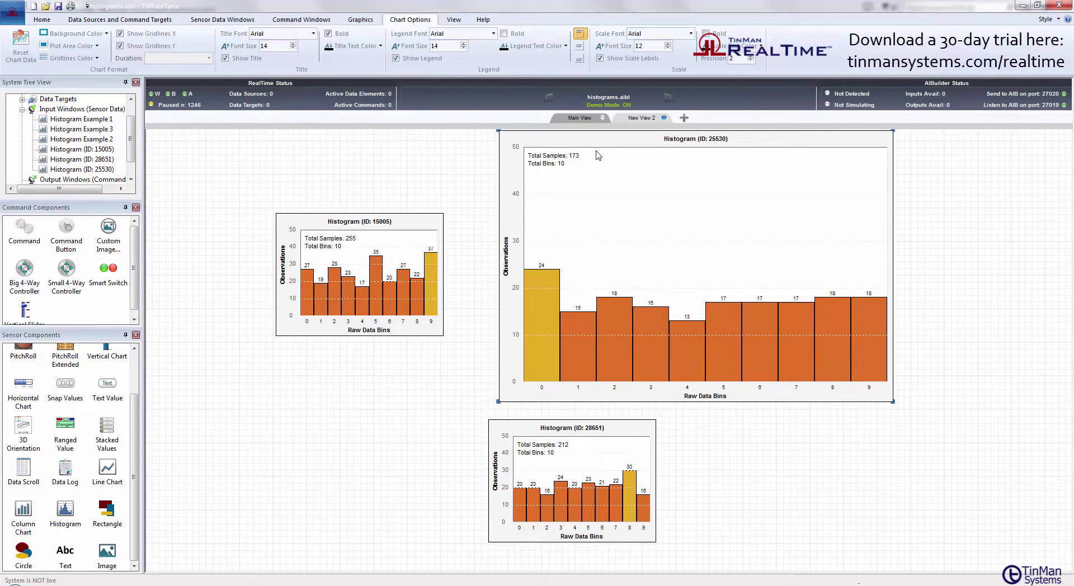
# Open android.aibl from Recent Documents without saving histograms.aibl, and run it live
pyautogui.click(14, 12)
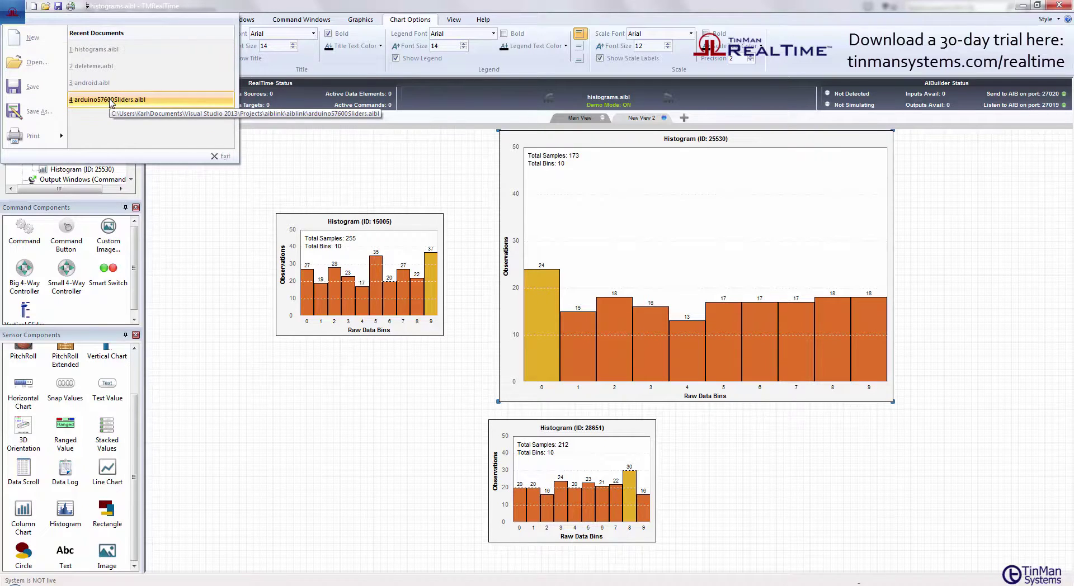
pyautogui.click(116, 84)
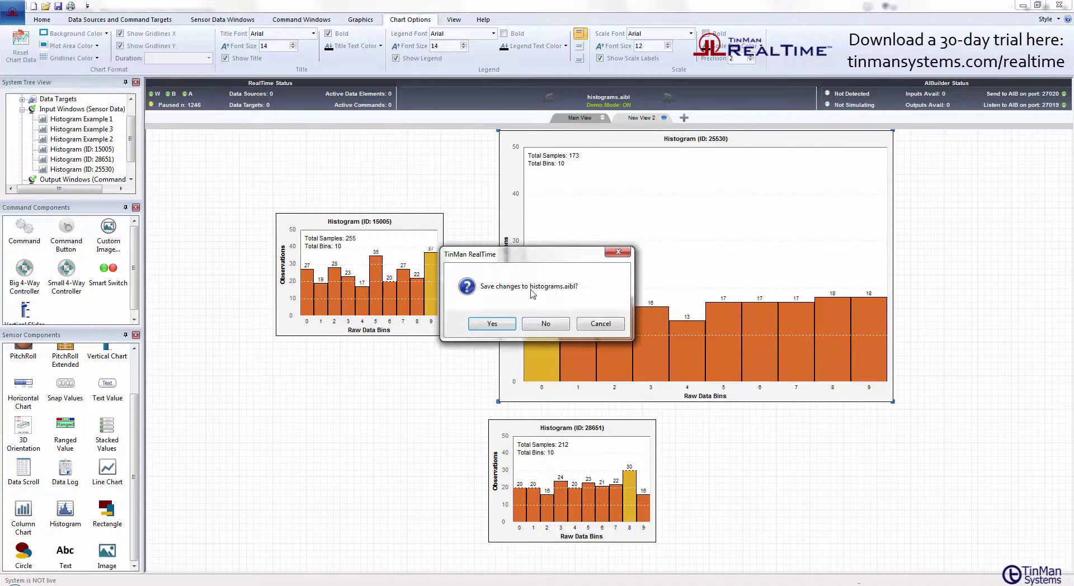
pyautogui.click(546, 324)
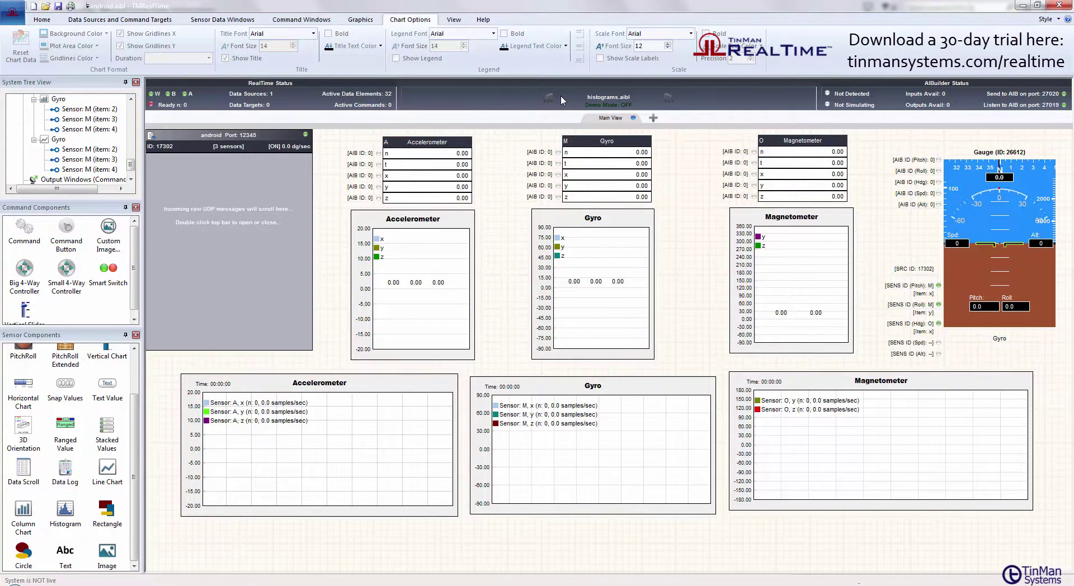
pyautogui.click(546, 97)
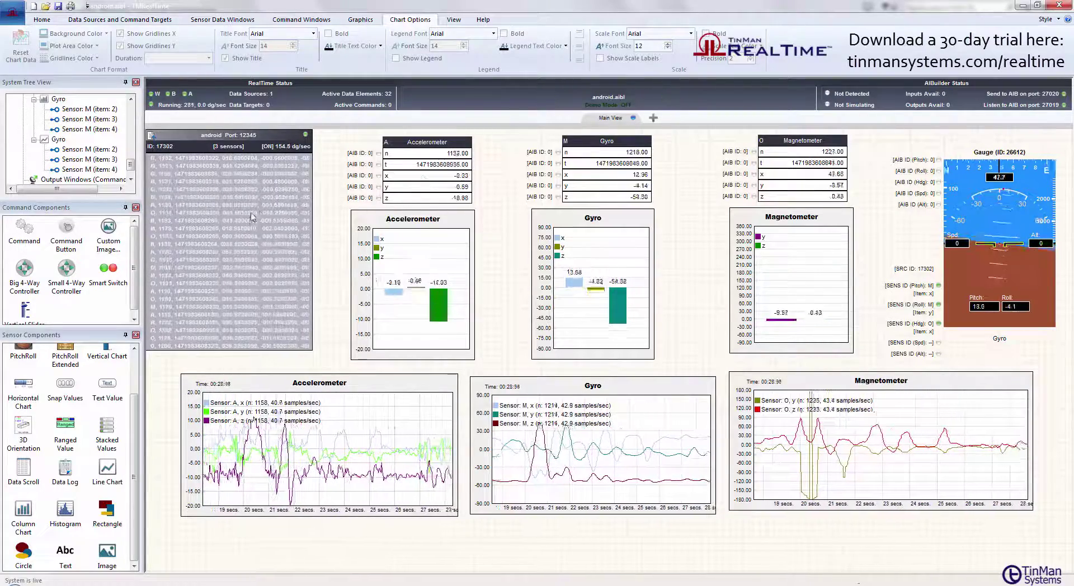
# Shift the gauge, Magnetometer and Gyro value windows slightly left, choosing the Stacked Values display type
pyautogui.moveTo(251, 217); pyautogui.dragTo(260, 213)
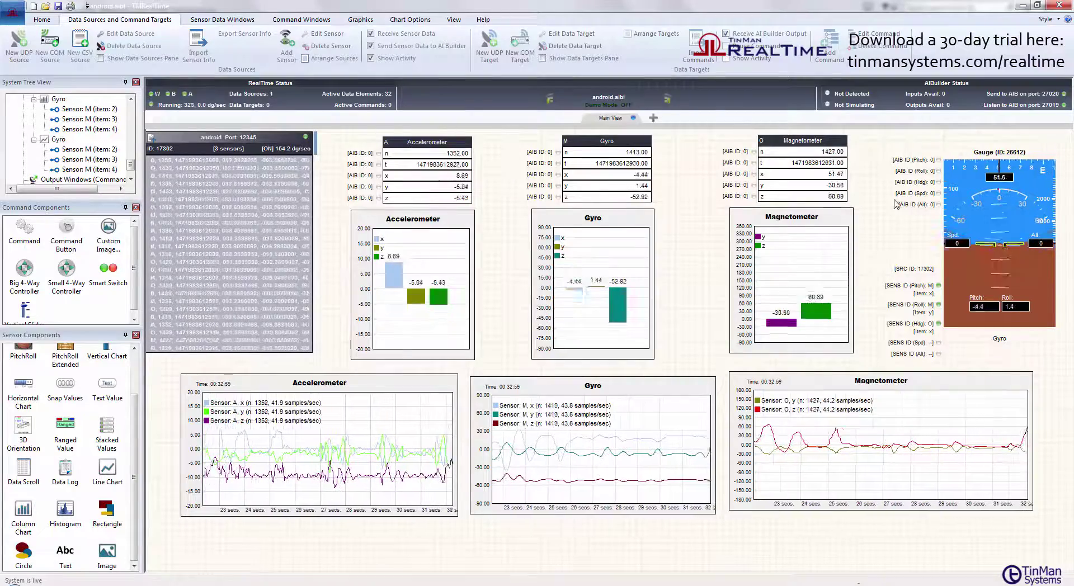
pyautogui.moveTo(1010, 216); pyautogui.dragTo(998, 218)
pyautogui.moveTo(806, 175); pyautogui.dragTo(776, 163)
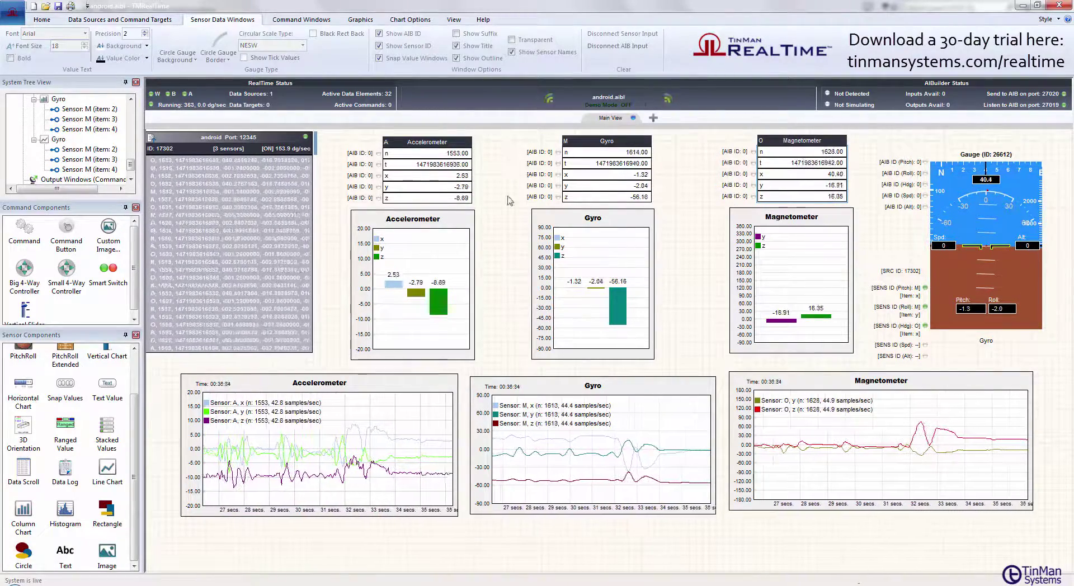
pyautogui.click(106, 433)
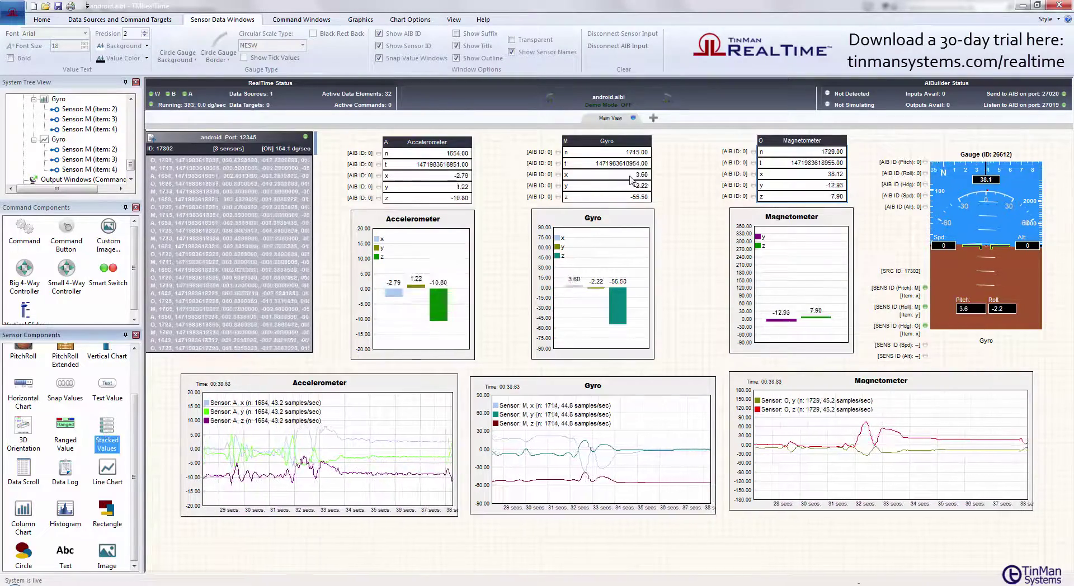
pyautogui.moveTo(622, 172); pyautogui.dragTo(588, 176)
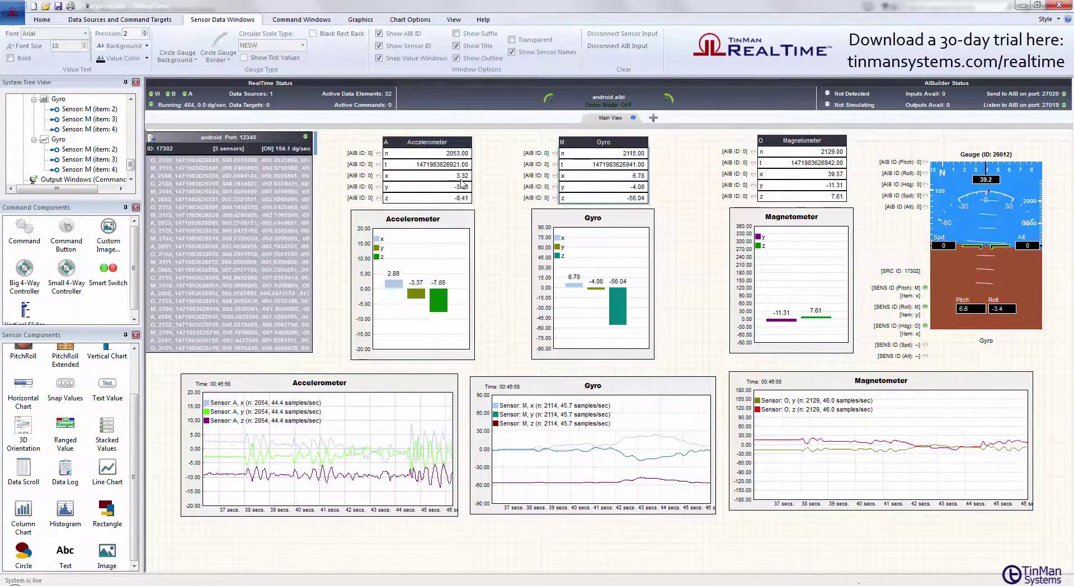
pyautogui.click(449, 261)
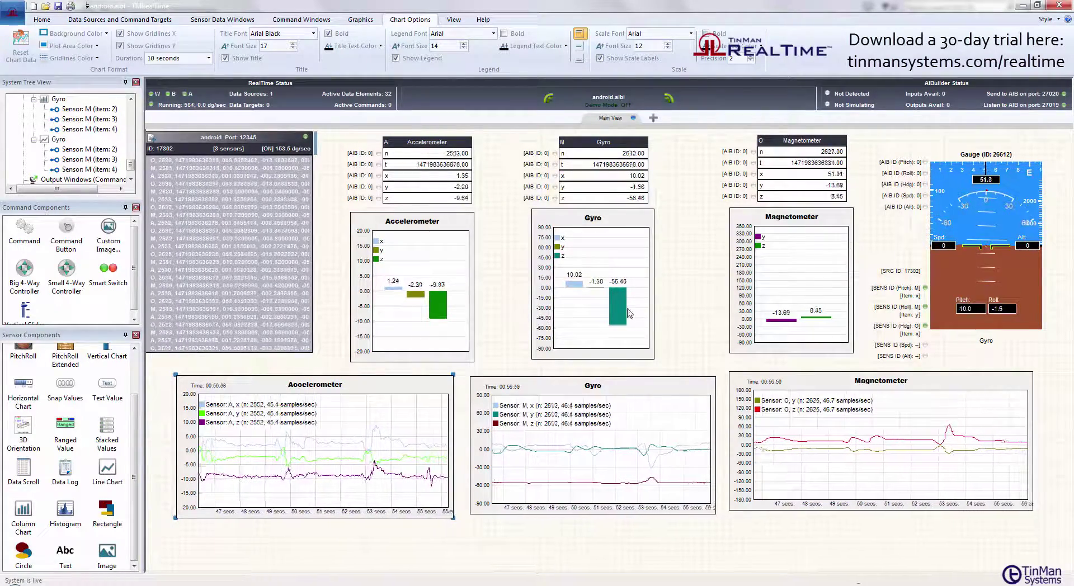
# Move the Accelerometer and Gyro bar charts to the left
pyautogui.moveTo(620, 282); pyautogui.dragTo(554, 282)
pyautogui.moveTo(469, 288); pyautogui.dragTo(436, 288)
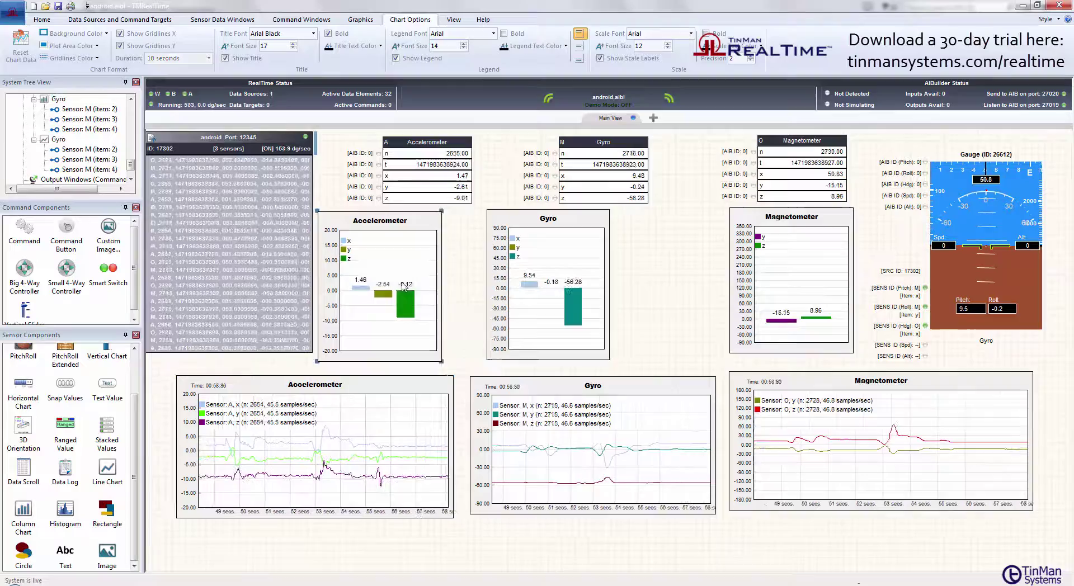
pyautogui.click(520, 281)
pyautogui.moveTo(521, 281); pyautogui.dragTo(511, 279)
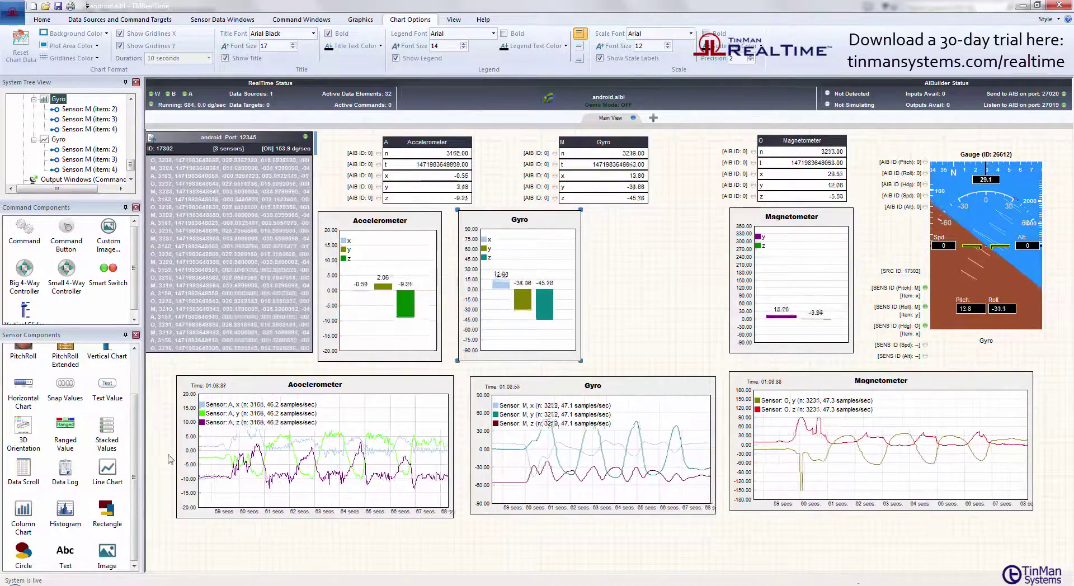
# Add a new Histogram chart (ID 6198) between the Gyro and Magnetometer windows
pyautogui.moveTo(65, 509); pyautogui.dragTo(660, 268)
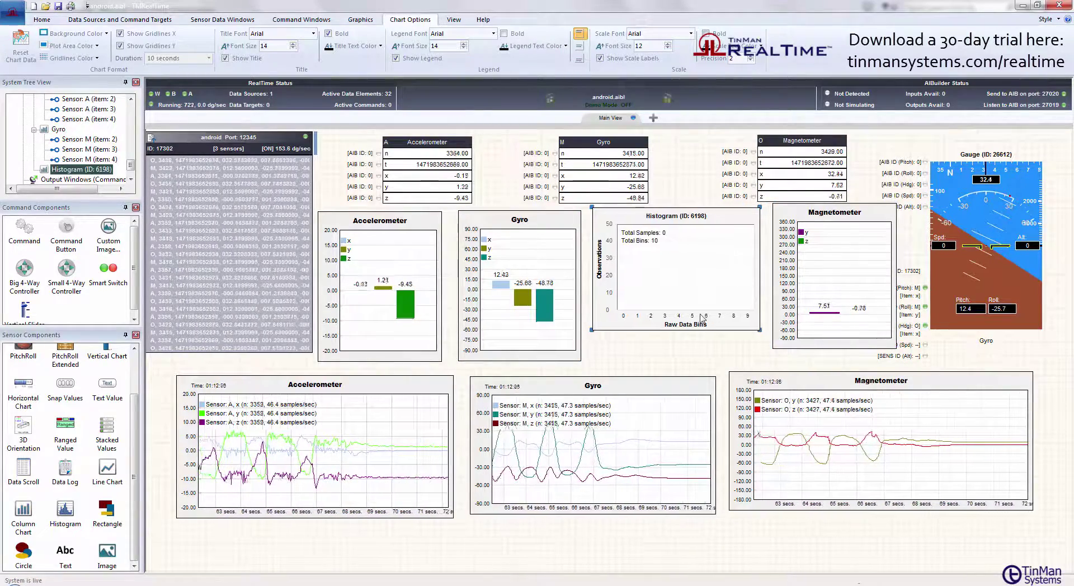
pyautogui.click(691, 398)
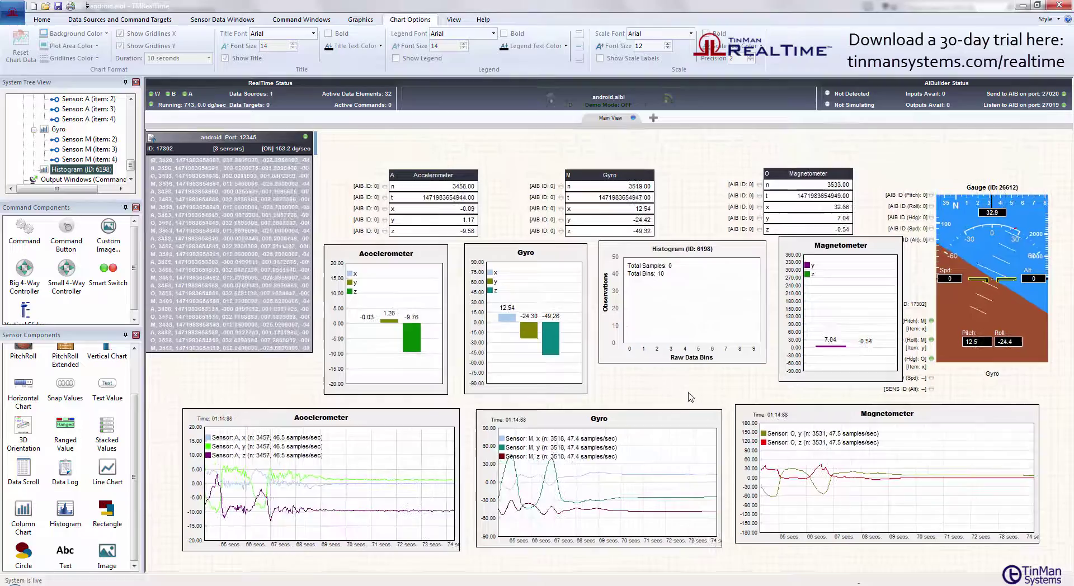
pyautogui.click(676, 353)
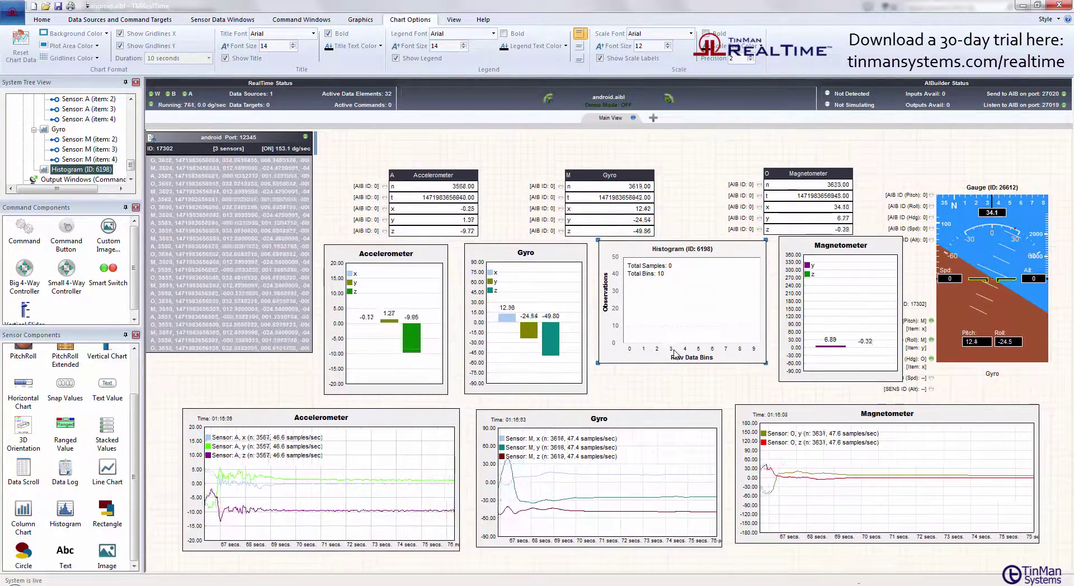
# Pause the data and point histogram 6198 at the UDP: android Gyro y element
pyautogui.click(548, 101)
pyautogui.doubleClick(681, 280)
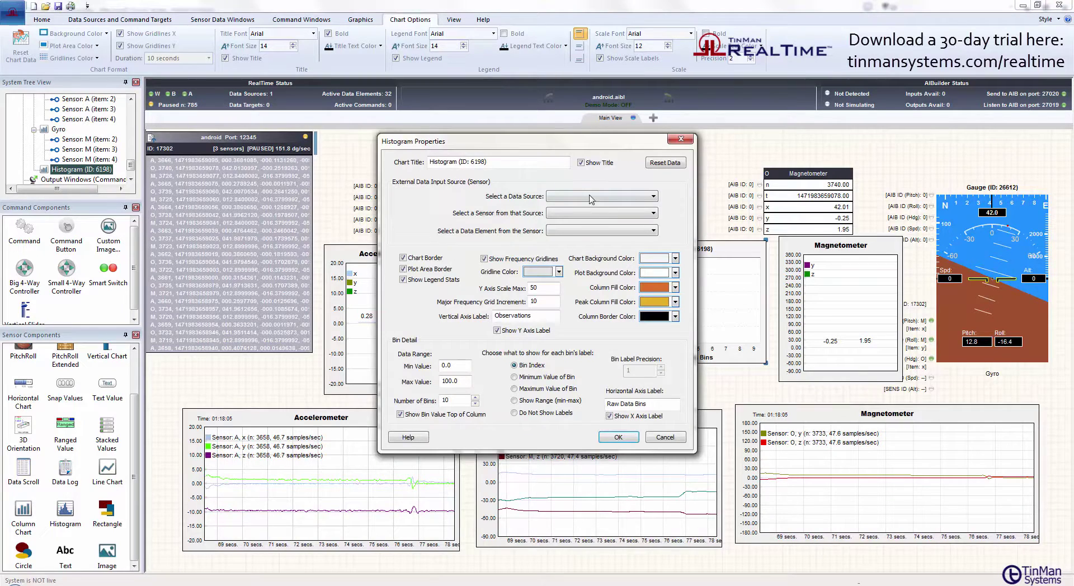
pyautogui.click(591, 199)
pyautogui.click(591, 206)
pyautogui.click(593, 214)
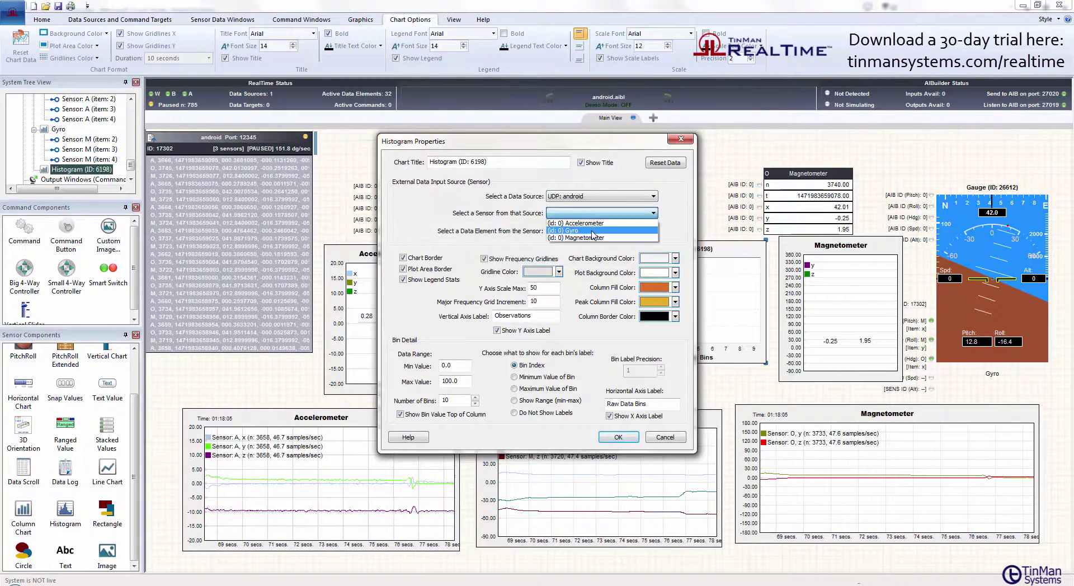
pyautogui.click(592, 231)
pyautogui.click(592, 231)
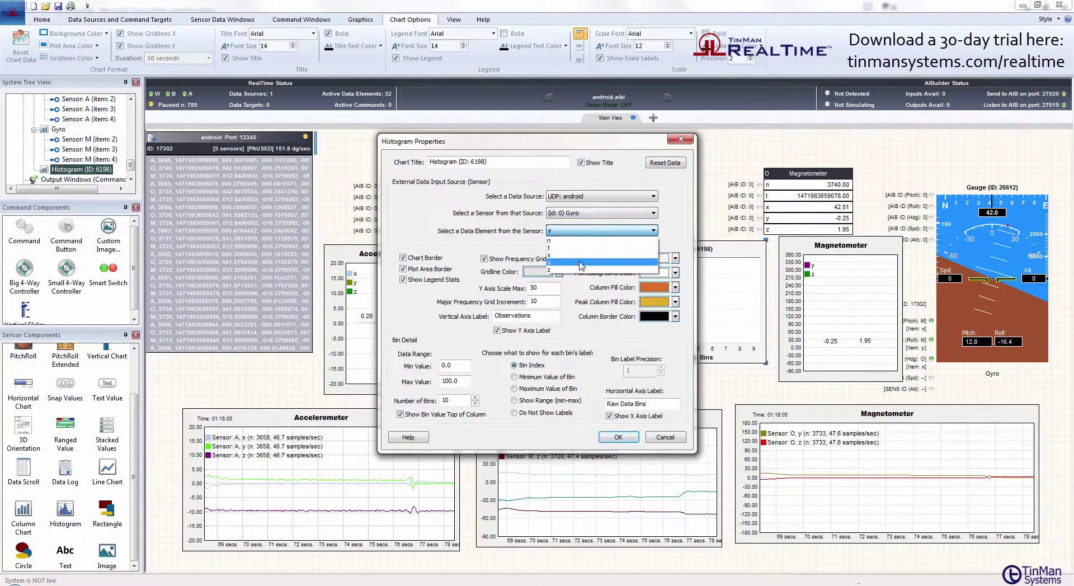
pyautogui.click(582, 265)
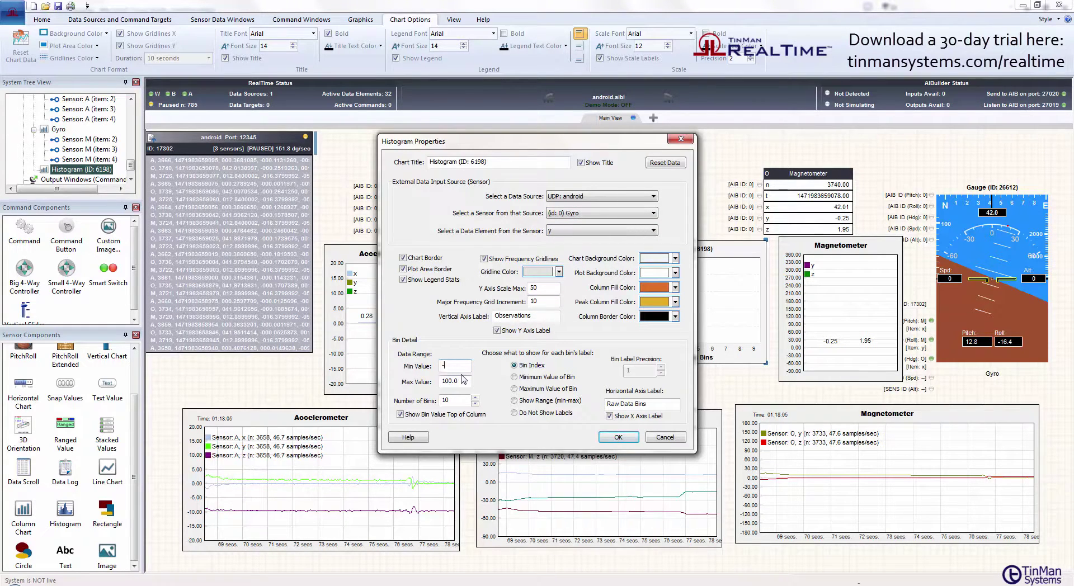
# Set the histogram range -50 to 50 with 20 bins, labelled by each bin's maximum value
pyautogui.doubleClick(460, 384)
pyautogui.write('50')
pyautogui.click(548, 389)
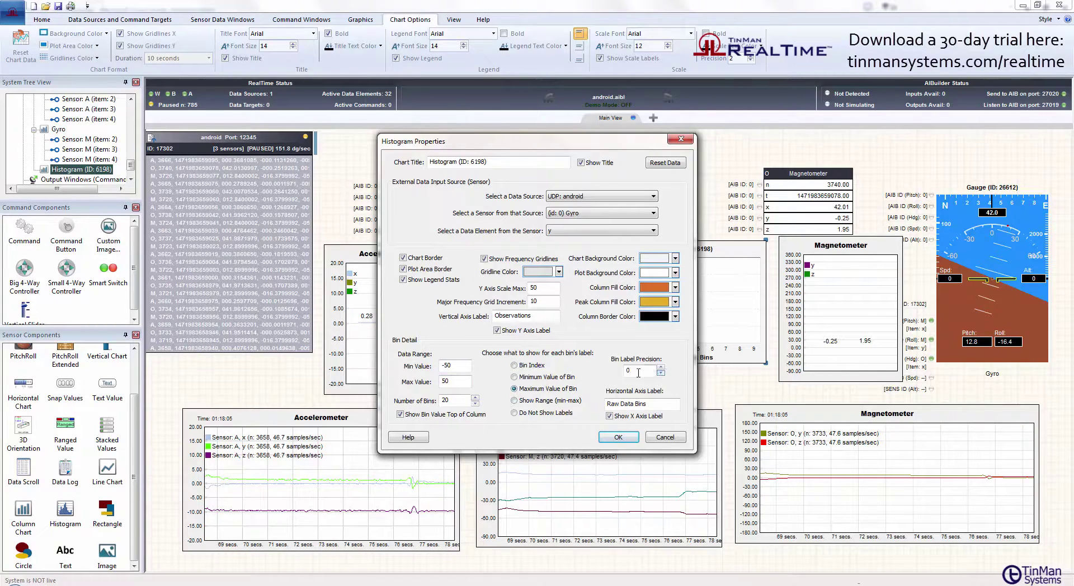
# Confirm the histogram settings, resume live data, and enlarge histogram 6198 over the dashboard
pyautogui.click(619, 437)
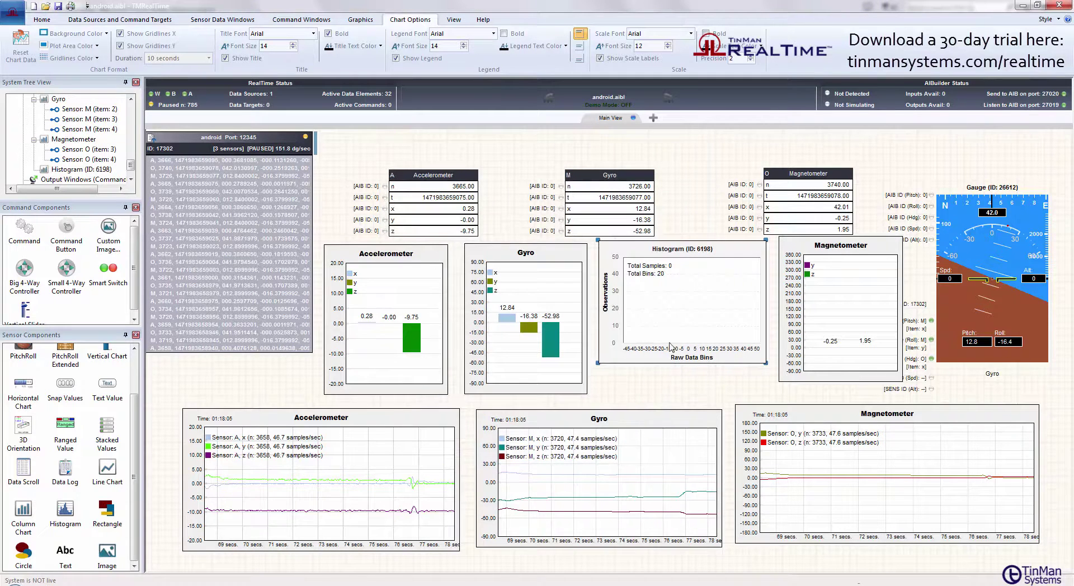
pyautogui.click(548, 102)
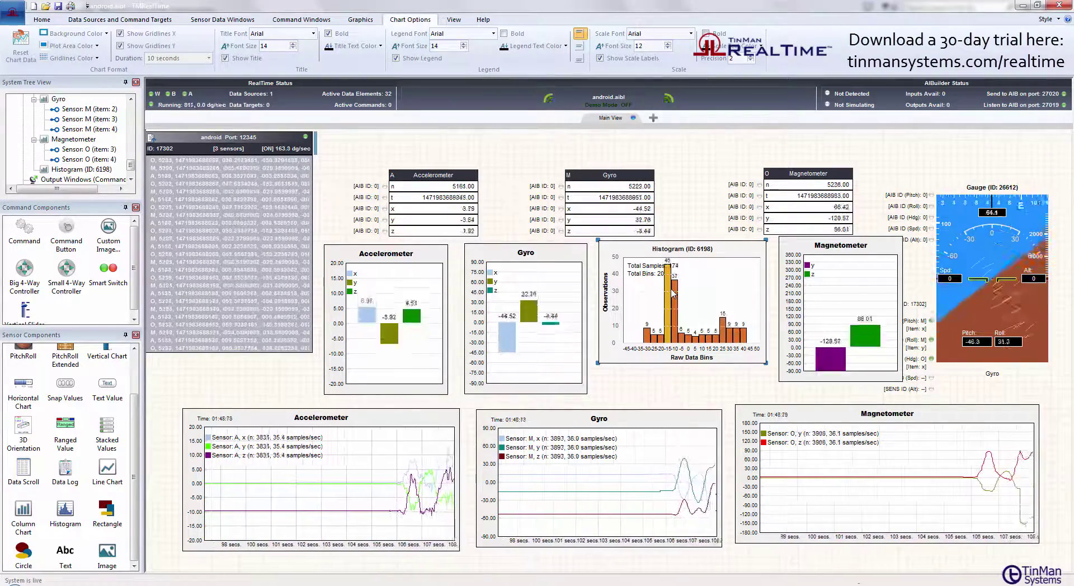
pyautogui.moveTo(617, 364)
pyautogui.mouseDown()
pyautogui.moveTo(610, 405)
pyautogui.moveTo(621, 373)
pyautogui.mouseUp()
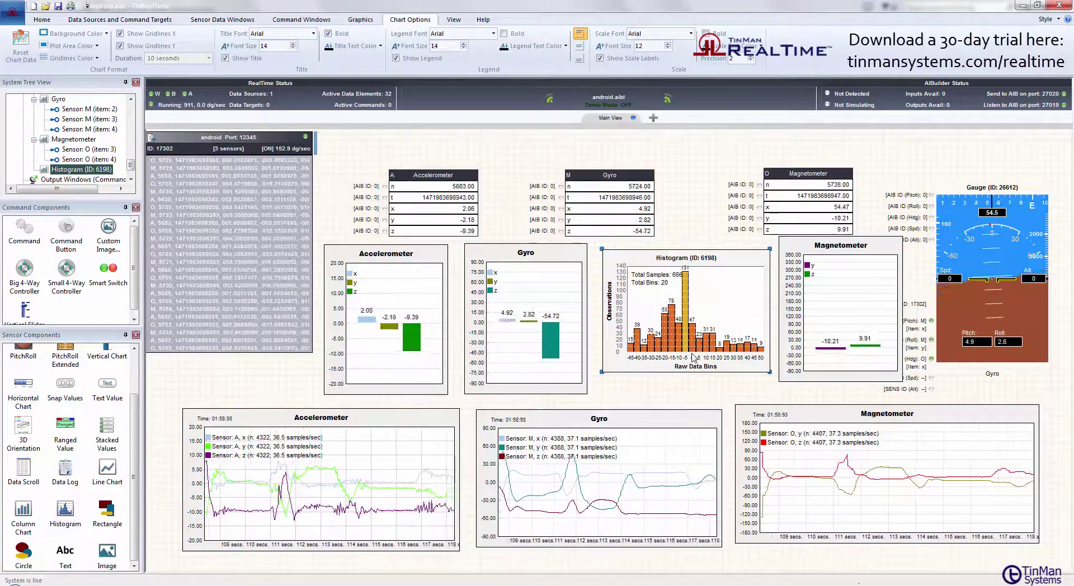
pyautogui.doubleClick(604, 369)
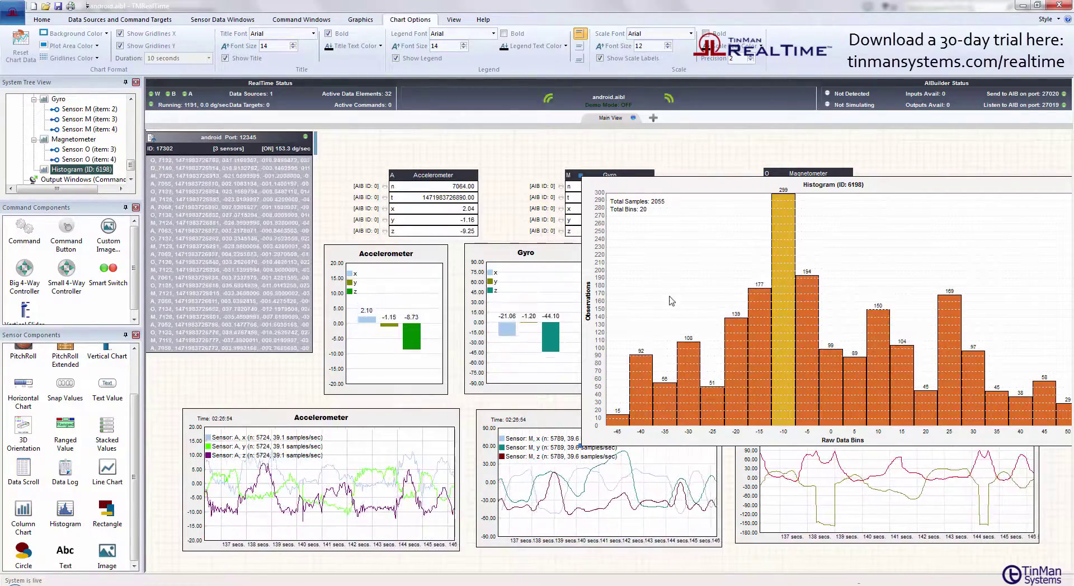
# Pause live acquisition, freezing histogram 6198 at 2113 total samples
pyautogui.click(549, 101)
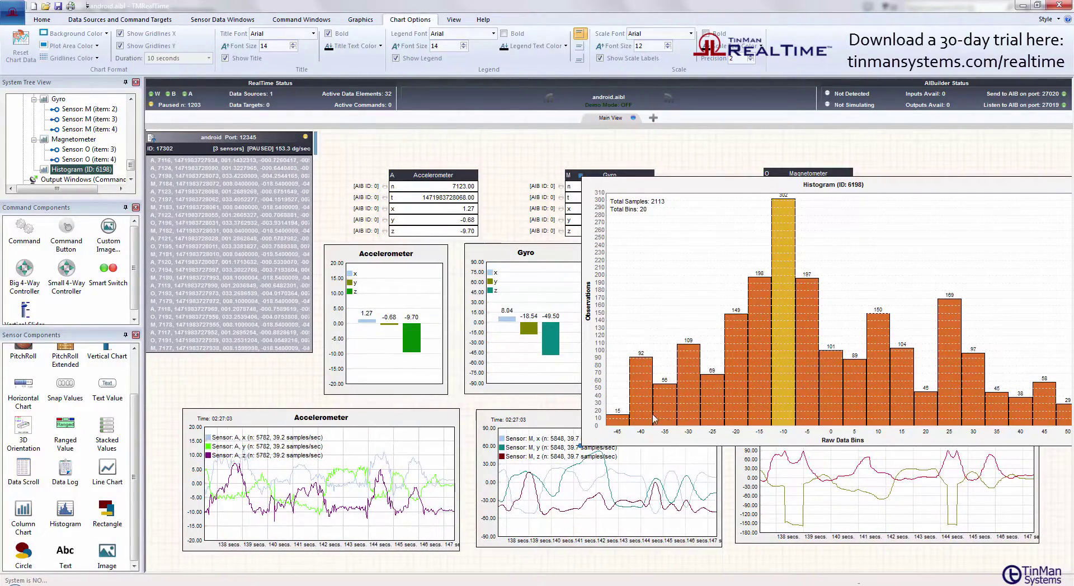